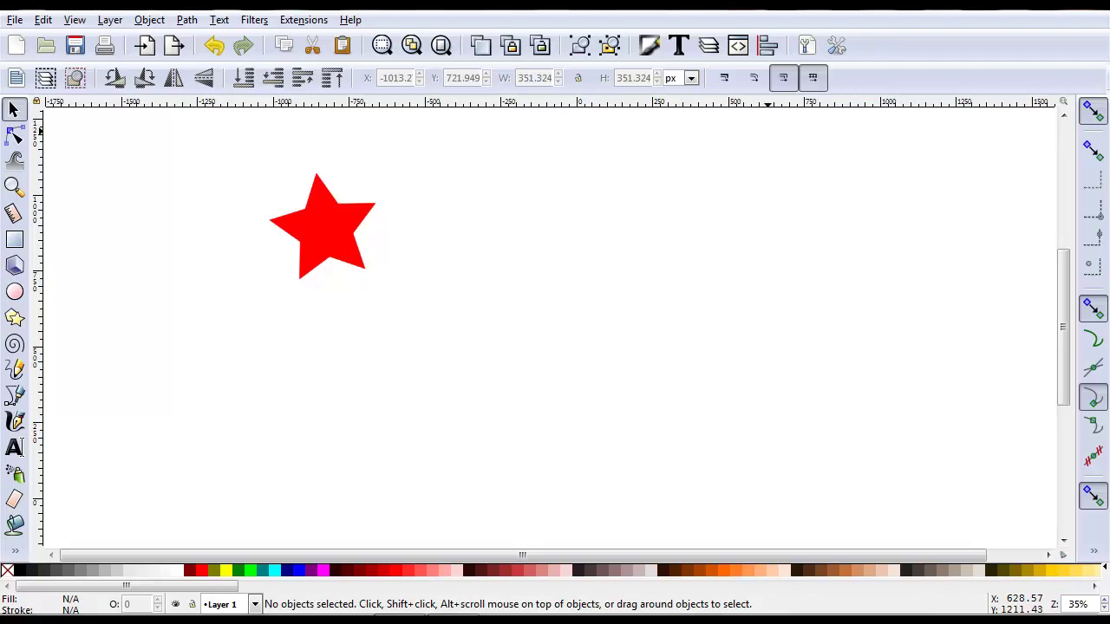
Select the red five-pointed star in the upper left of the canvas
{"action": "left_click", "coordinate": [339, 254]}
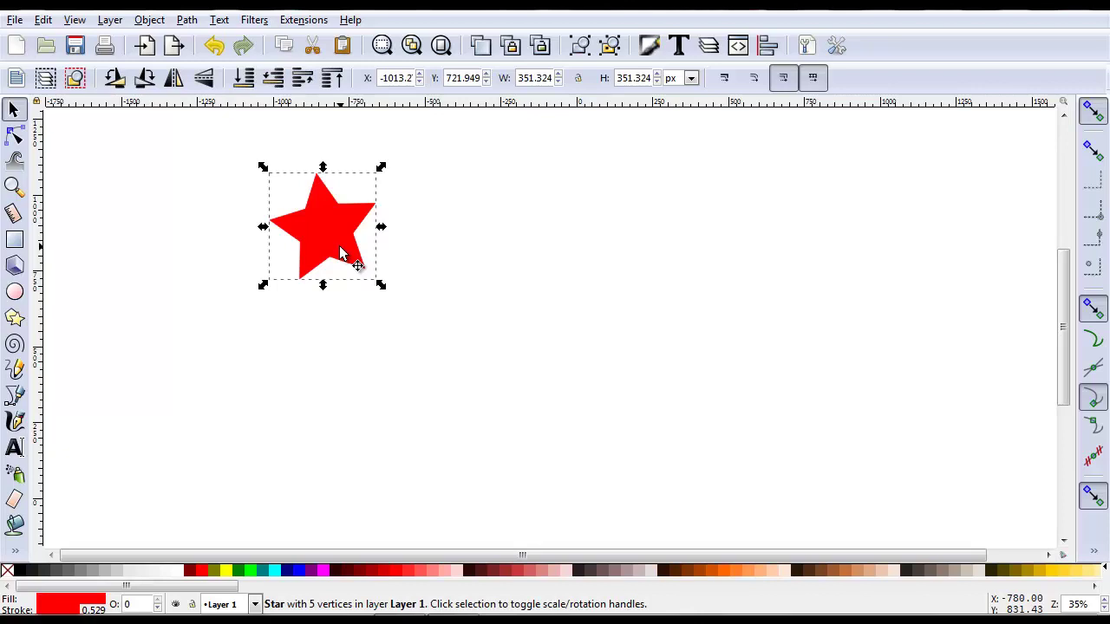
Clone the red star, drag the clone right of the original, and reselect the original
{"action": "left_click", "coordinate": [511, 46]}
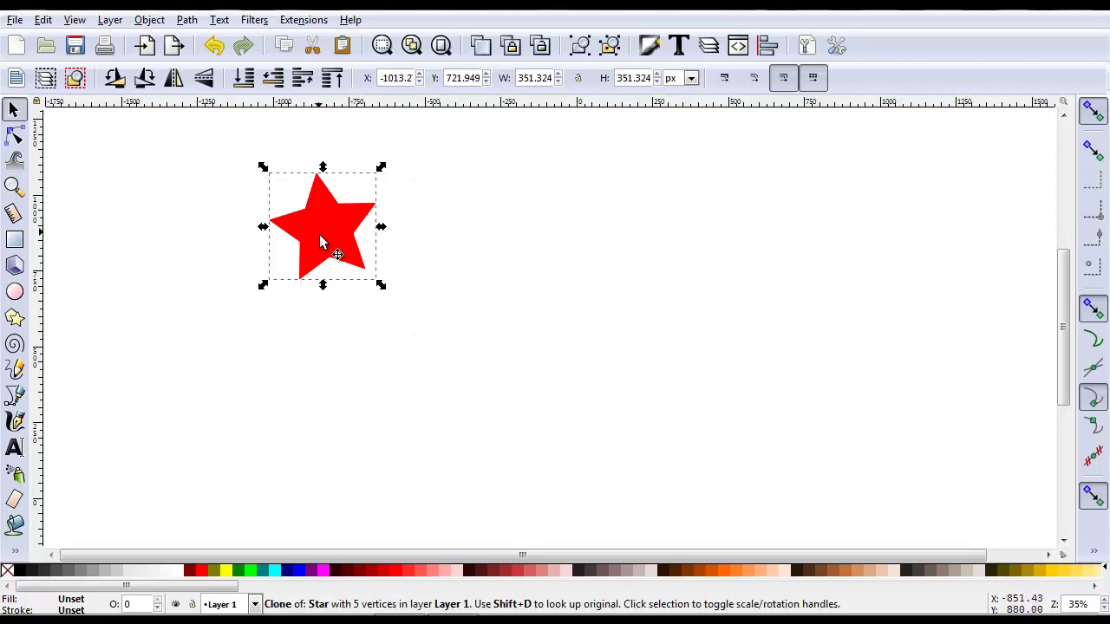
{"action": "mouse_move", "coordinate": [322, 232]}
{"action": "left_mouse_down"}
{"action": "mouse_move", "coordinate": [470, 234]}
{"action": "mouse_move", "coordinate": [506, 258]}
{"action": "left_mouse_up"}
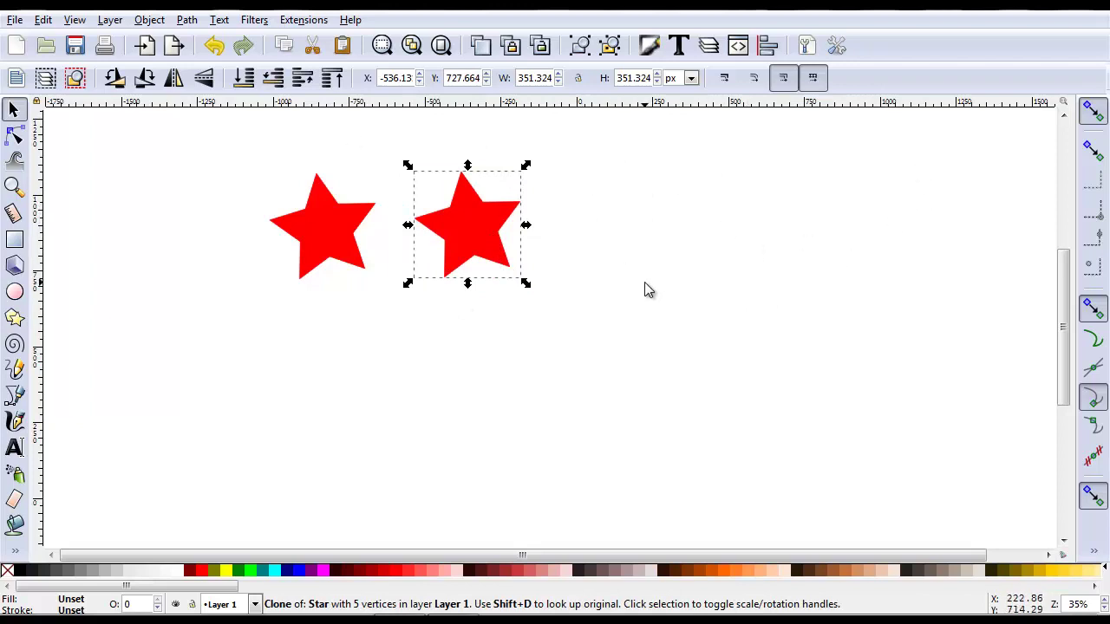
{"action": "left_click", "coordinate": [322, 257]}
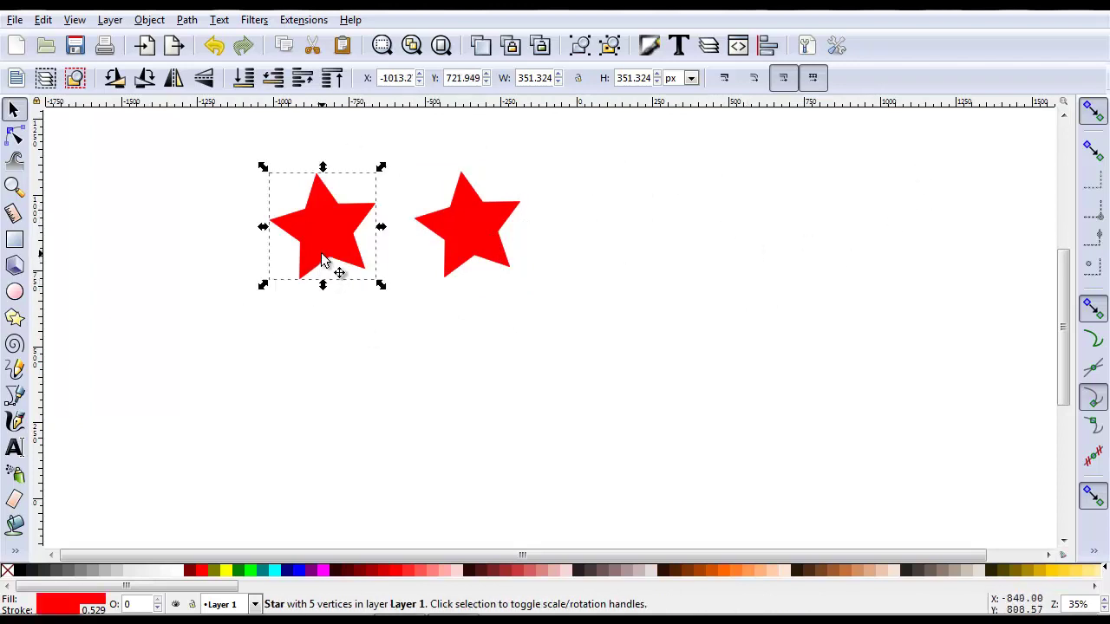
Clone the original star again and place it furthest right as the third star
{"action": "left_click", "coordinate": [510, 46]}
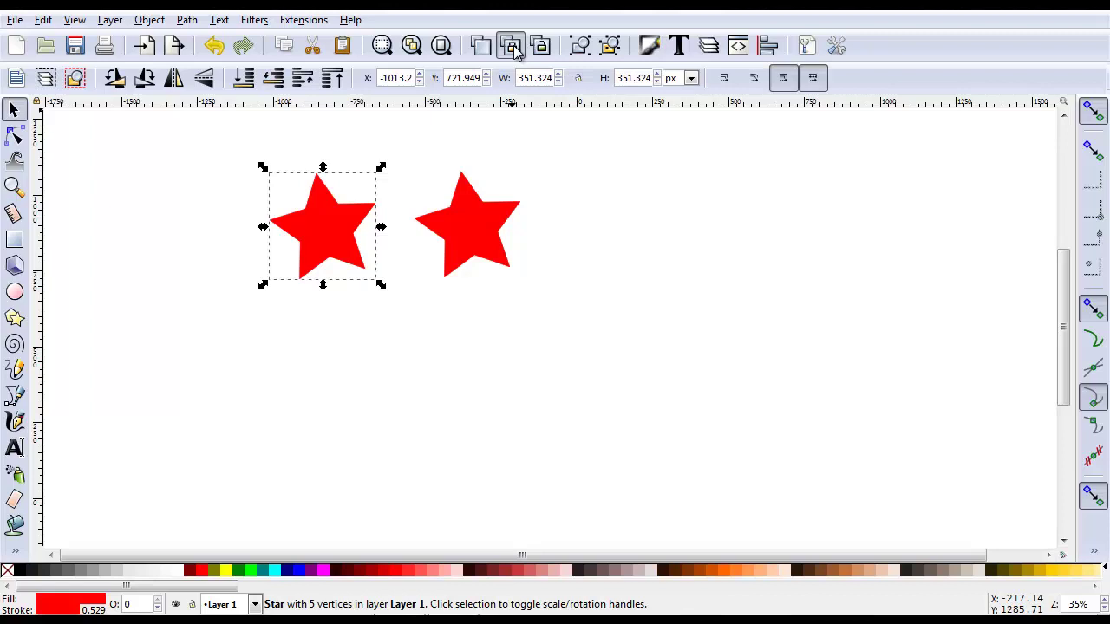
{"action": "left_click_drag", "start_coordinate": [338, 232], "coordinate": [630, 230]}
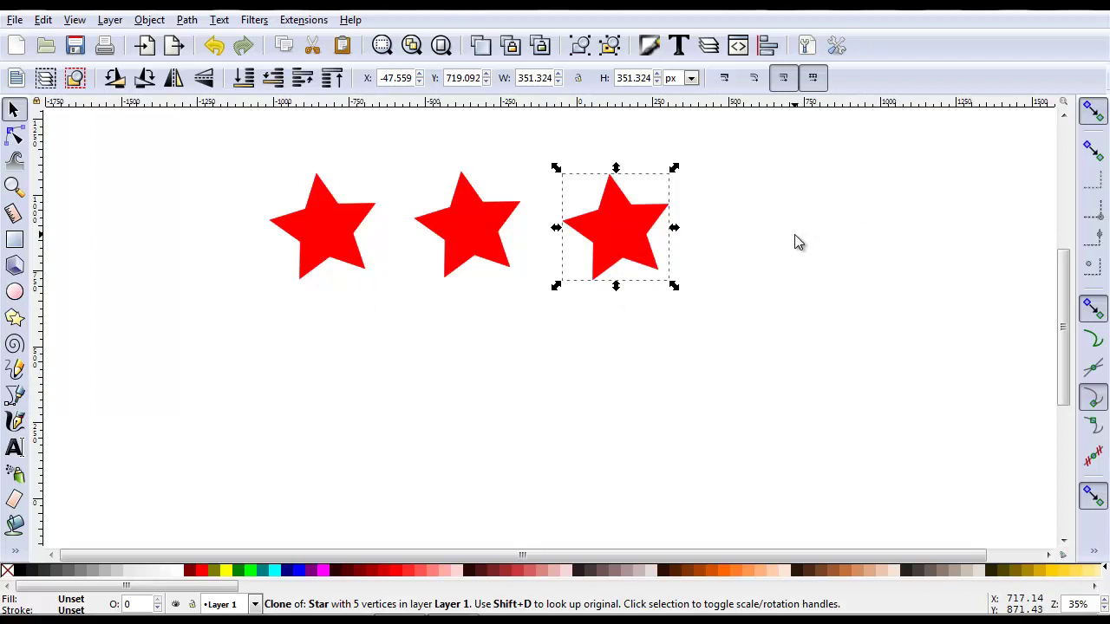
{"action": "mouse_move", "coordinate": [642, 232]}
{"action": "left_mouse_down"}
{"action": "mouse_move", "coordinate": [715, 223]}
{"action": "mouse_move", "coordinate": [693, 234]}
{"action": "left_mouse_up"}
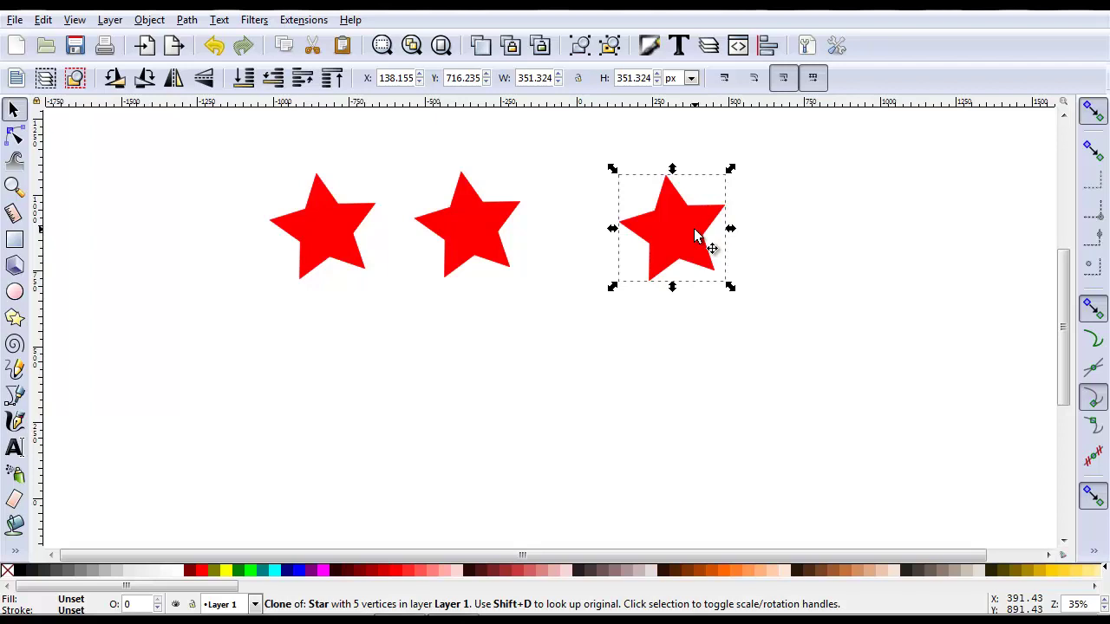
Enlarge the rightmost star clone proportionally around its centre
{"action": "key", "text": "ctrl"}
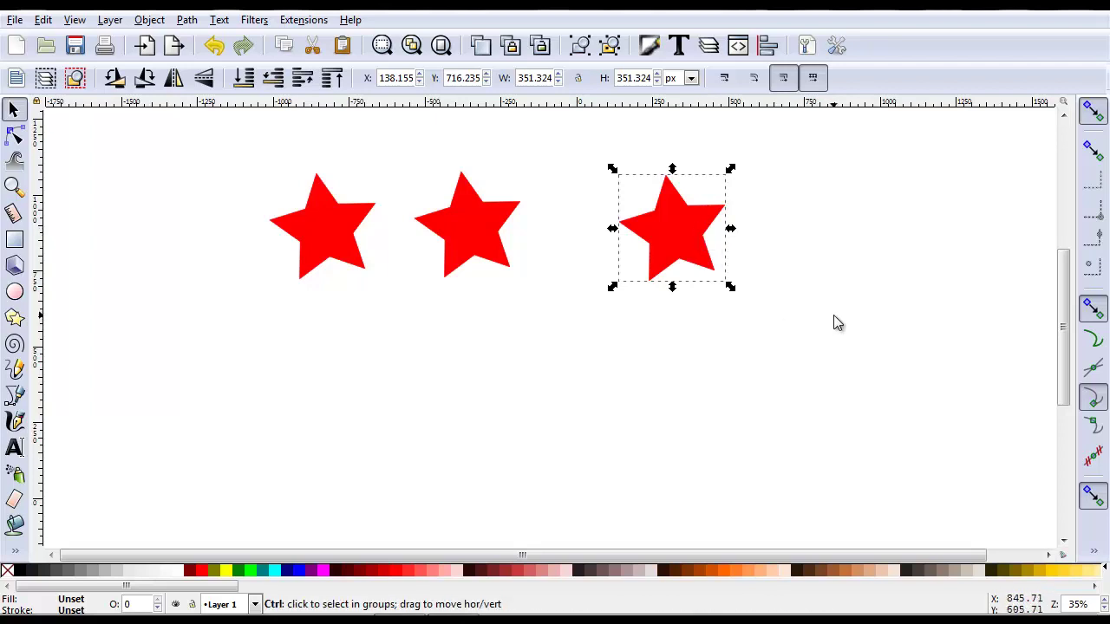
{"action": "key", "text": "shift"}
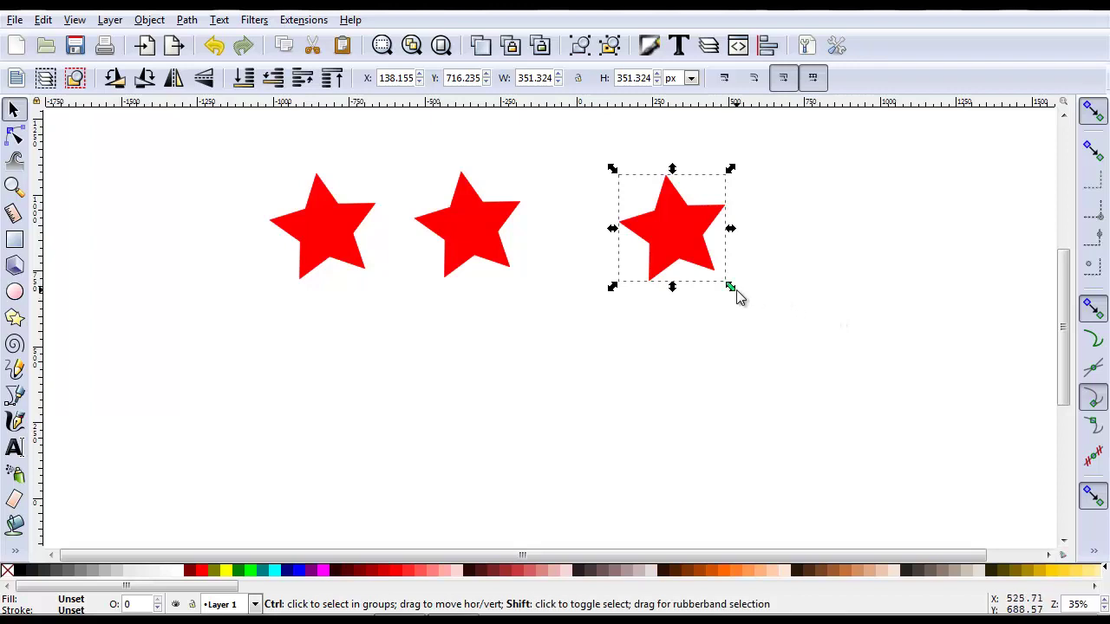
{"action": "left_click_drag", "start_coordinate": [736, 290], "coordinate": [763, 323]}
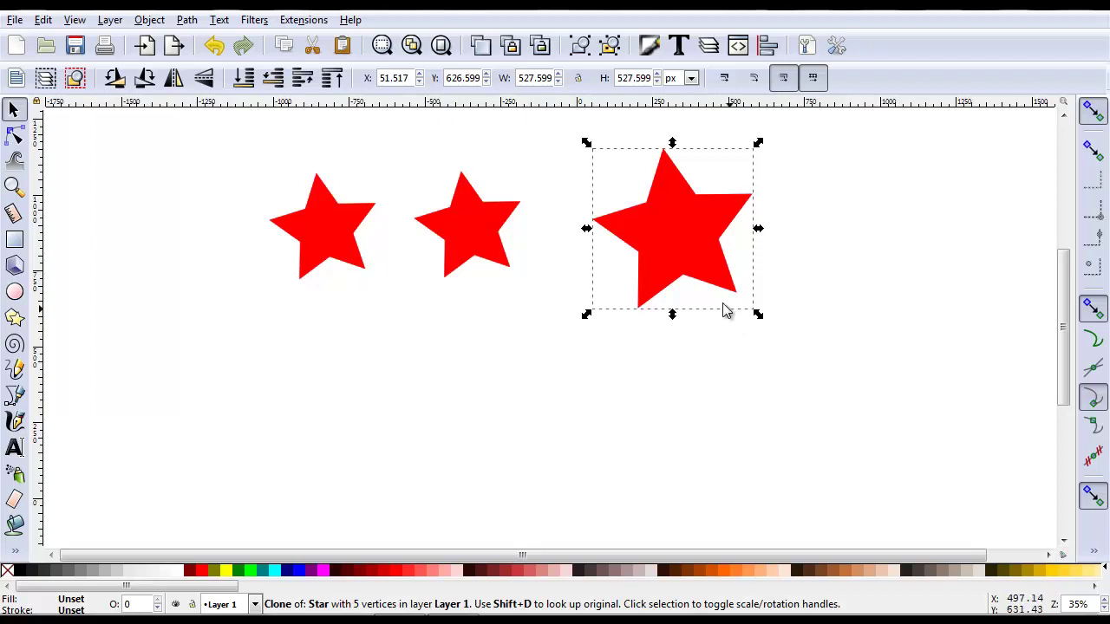
Rotate and skew the enlarged star clone, then reselect the original star
{"action": "left_click", "coordinate": [696, 276]}
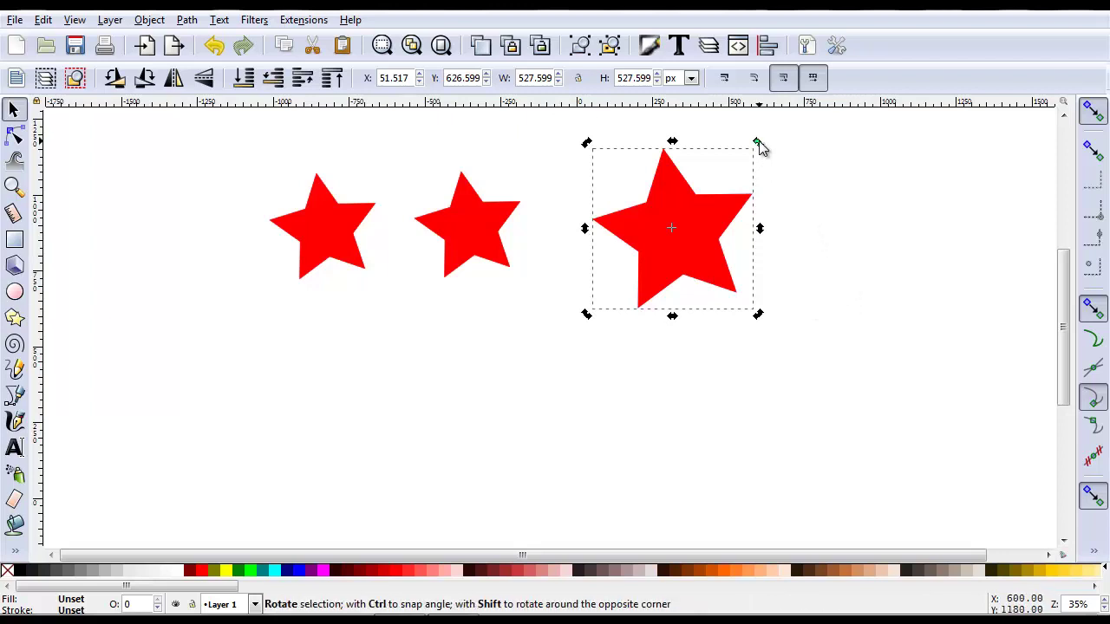
{"action": "left_click_drag", "start_coordinate": [758, 143], "coordinate": [776, 207]}
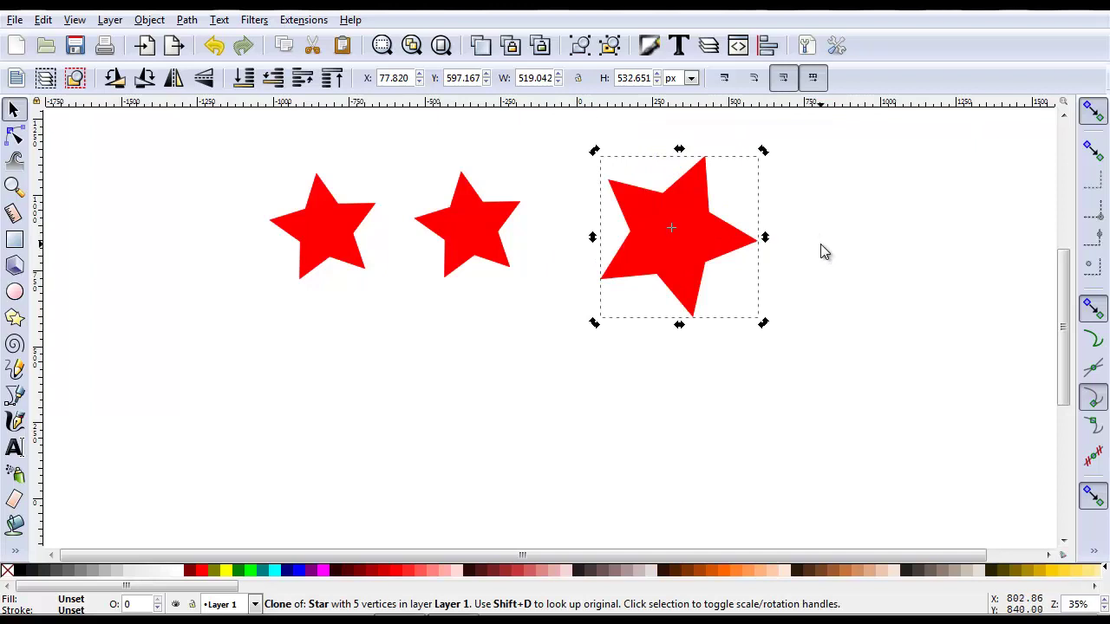
{"action": "left_click_drag", "start_coordinate": [765, 239], "coordinate": [760, 217]}
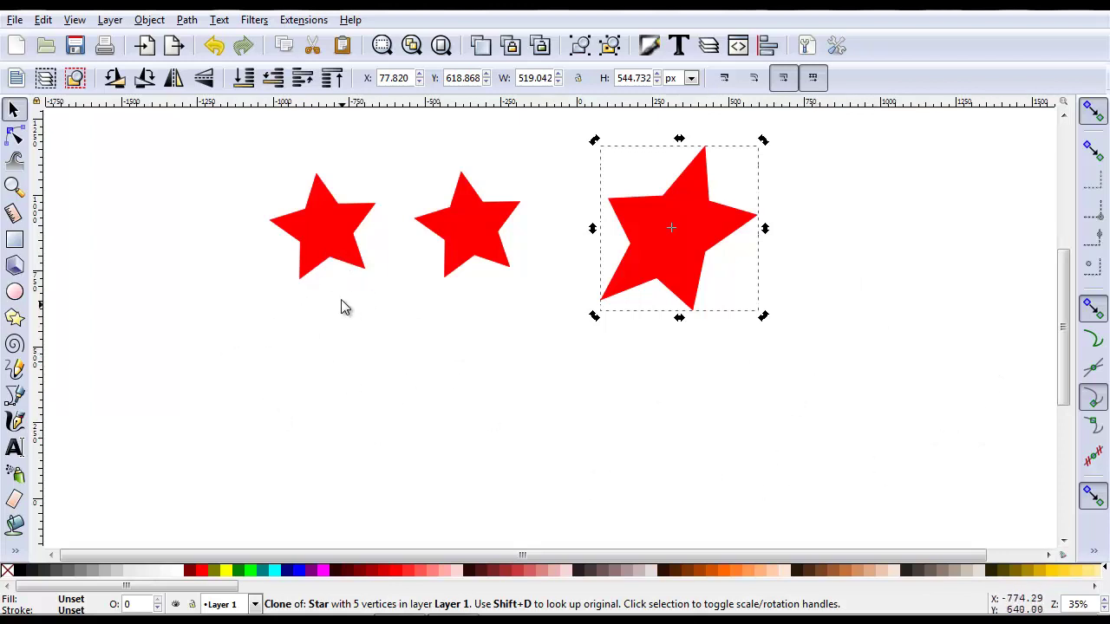
{"action": "left_click", "coordinate": [335, 264]}
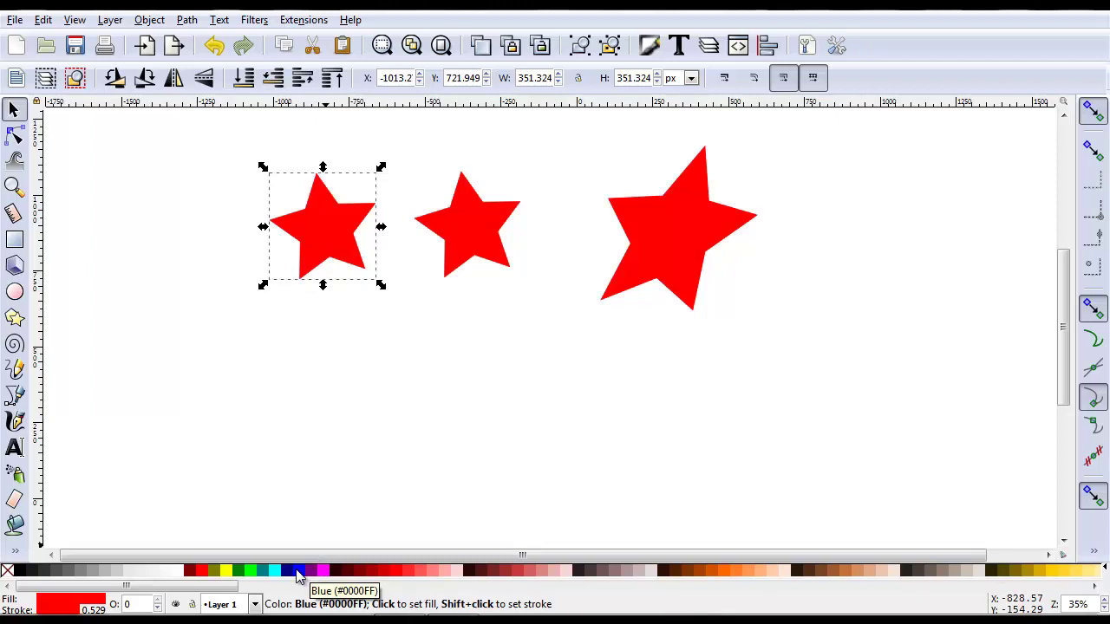
Give the original star a blue fill and a blue outline from the palette
{"action": "left_click", "coordinate": [296, 571]}
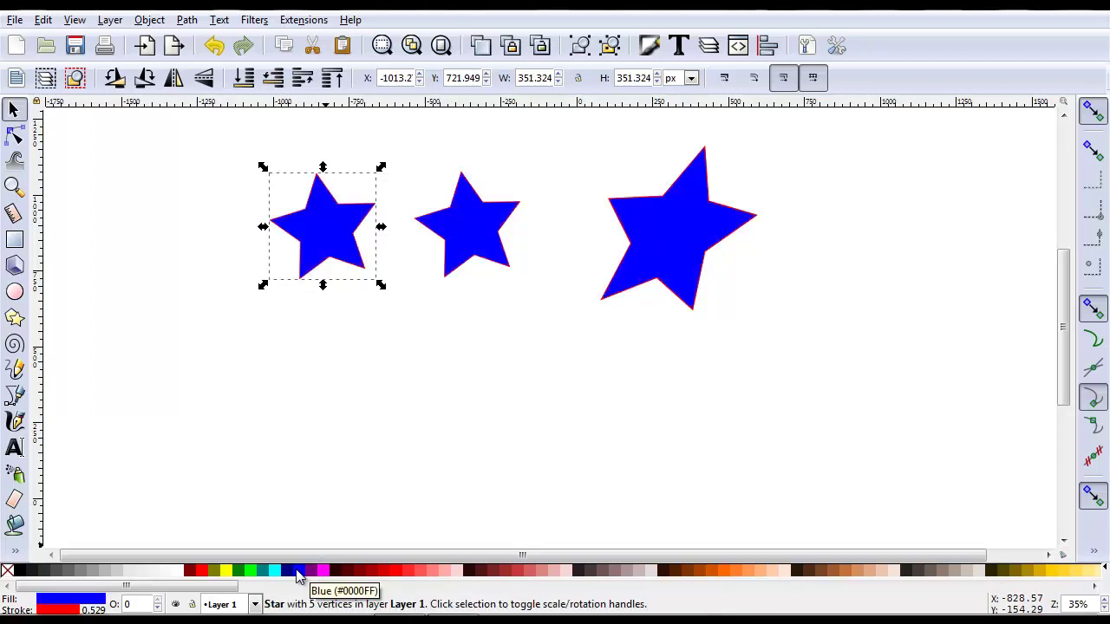
{"action": "key", "text": "ctrl"}
{"action": "key", "text": "shift"}
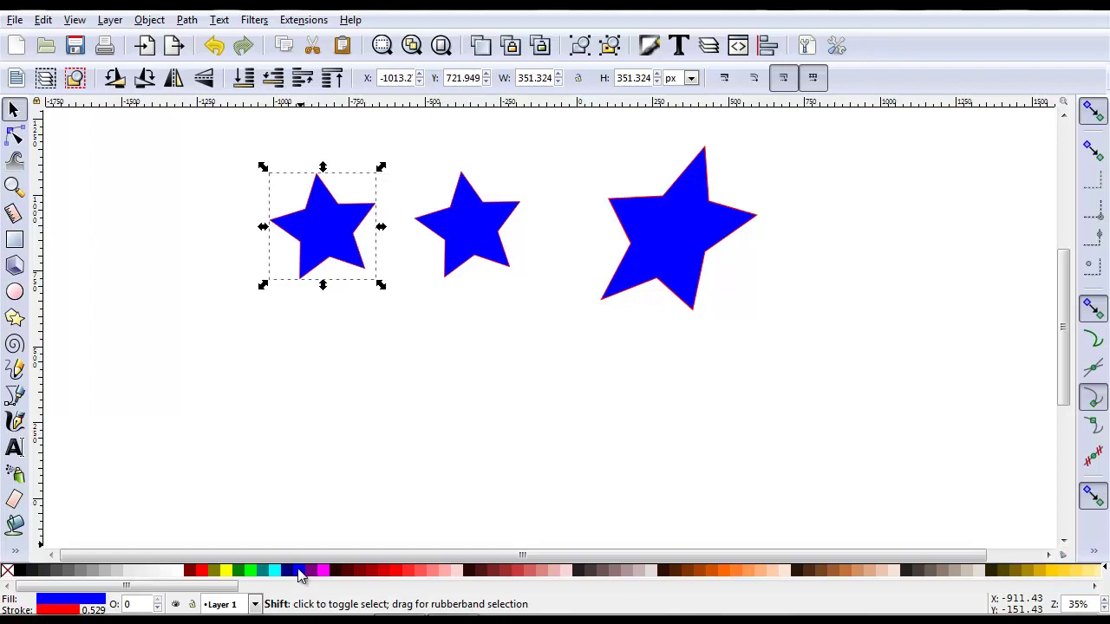
{"action": "left_click", "coordinate": [299, 572], "text": "shift"}
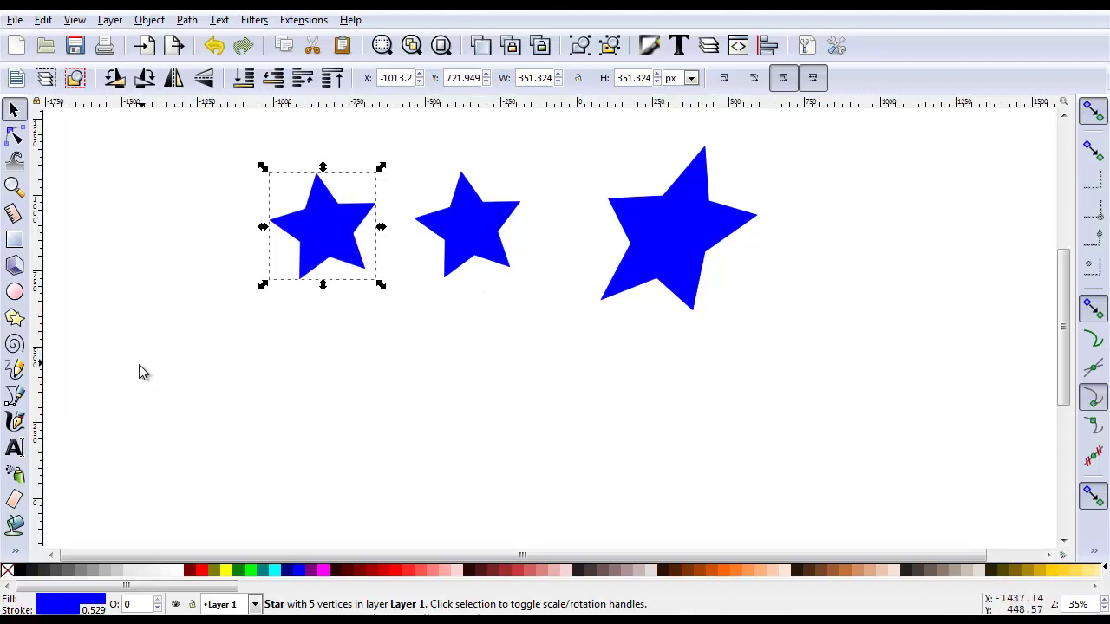
Raise the original star's Rounded value through -1.570 and -2.360 to -3.510, then deselect
{"action": "left_click", "coordinate": [15, 317]}
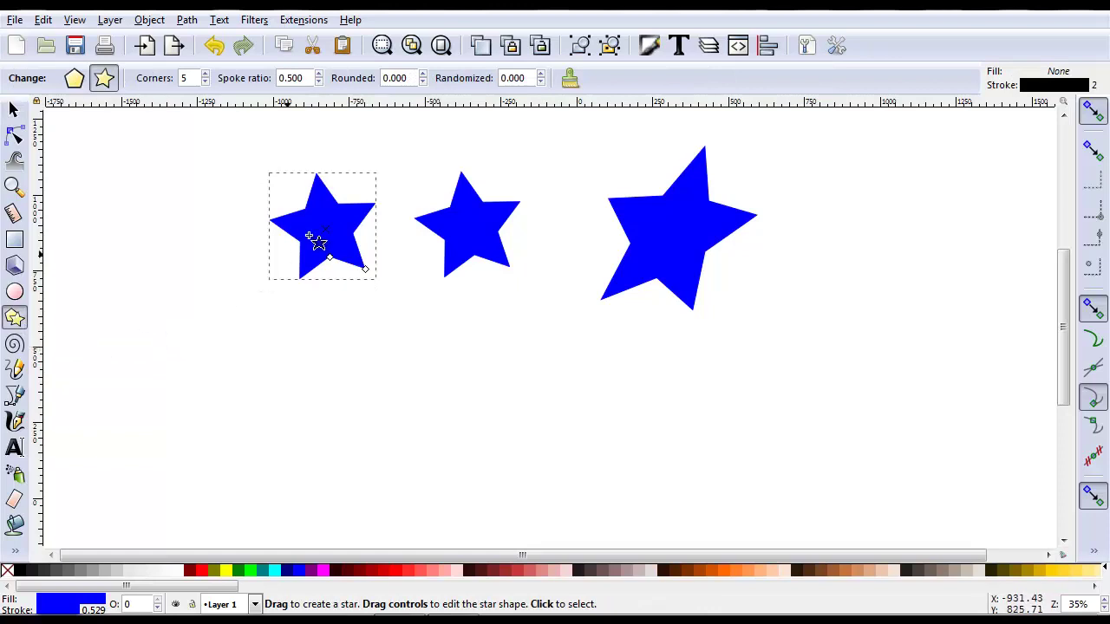
{"action": "left_click", "coordinate": [423, 82]}
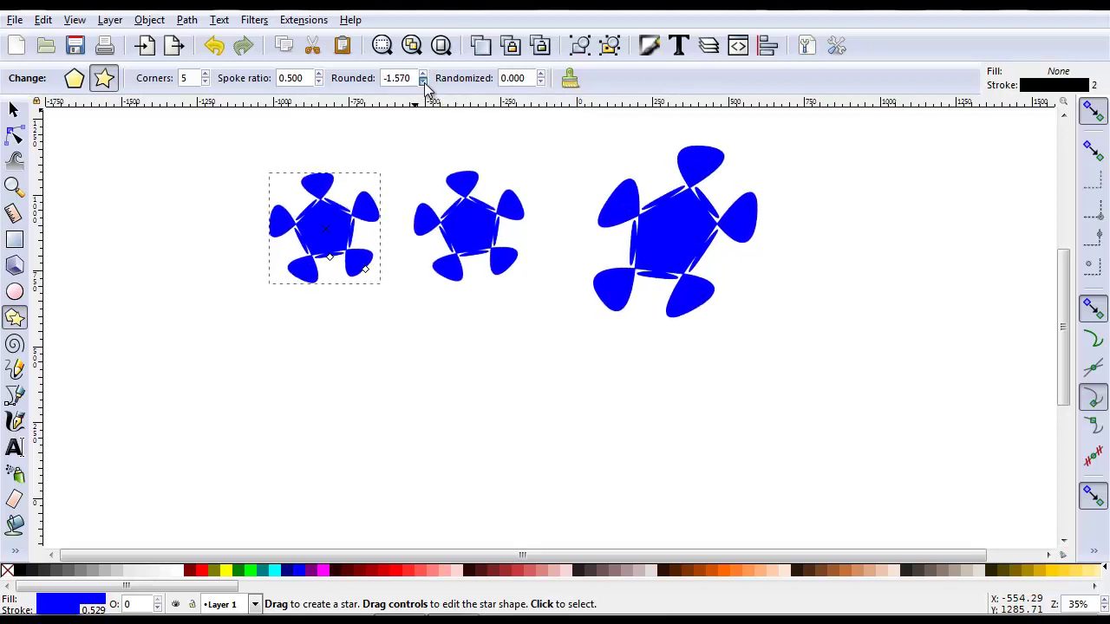
{"action": "left_click", "coordinate": [423, 81]}
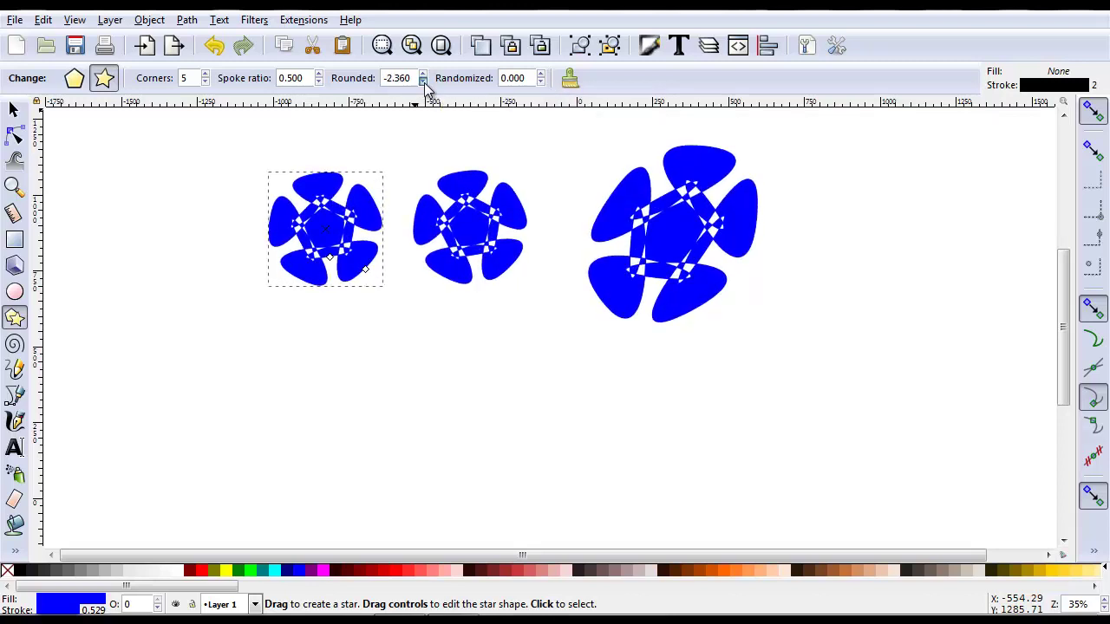
{"action": "left_click", "coordinate": [423, 82]}
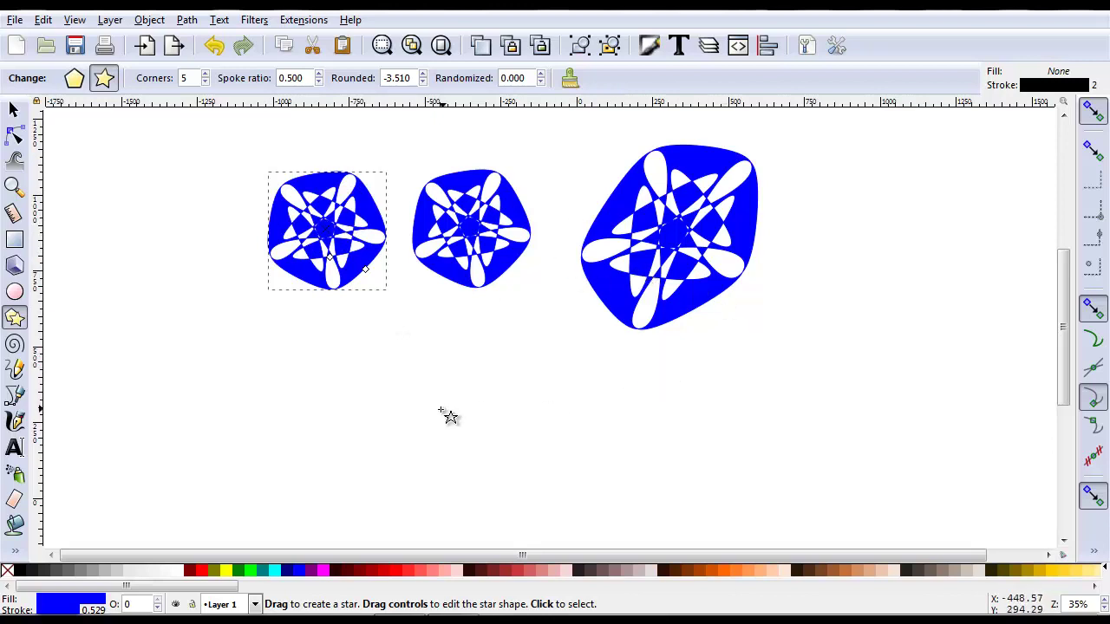
{"action": "key", "text": "Escape"}
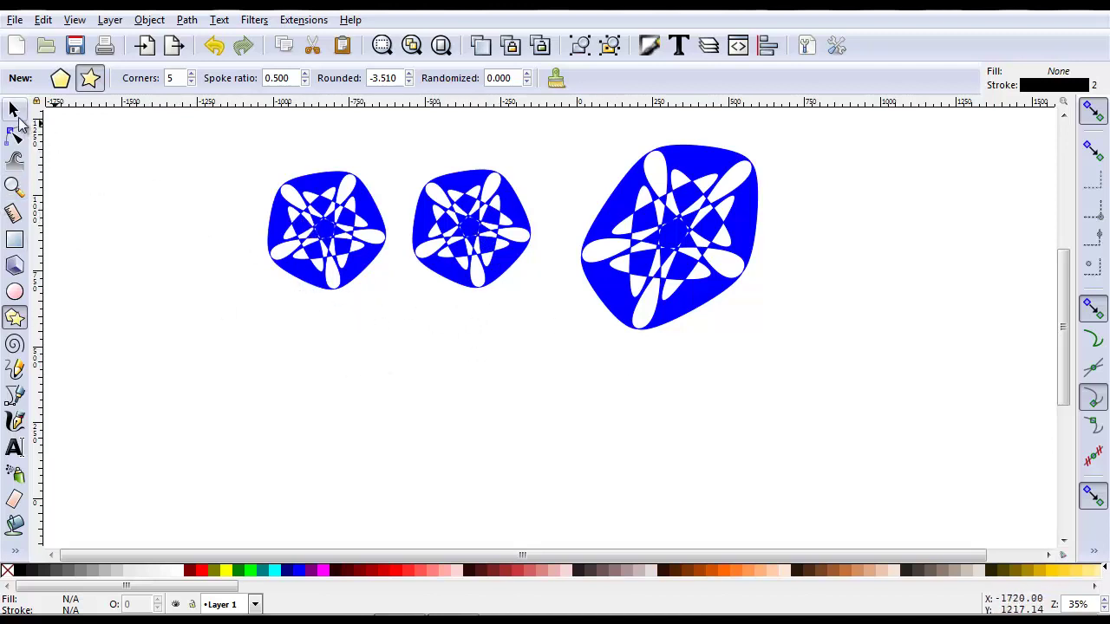
{"action": "left_click", "coordinate": [14, 110]}
{"action": "left_click", "coordinate": [466, 251]}
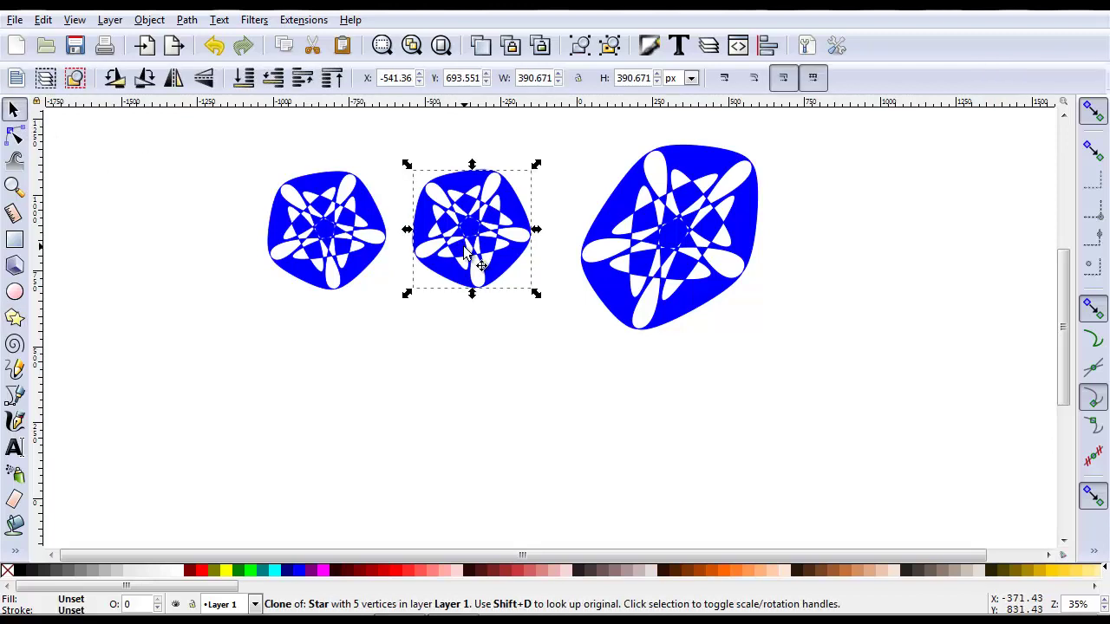
{"action": "left_click", "coordinate": [44, 21]}
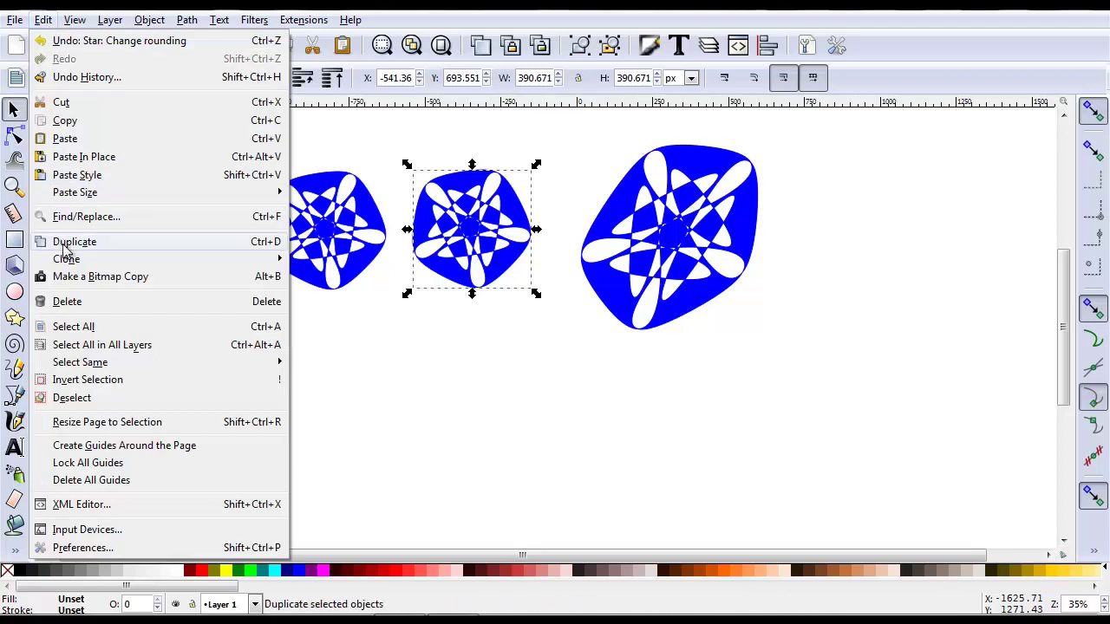
{"action": "mouse_move", "coordinate": [66, 259]}
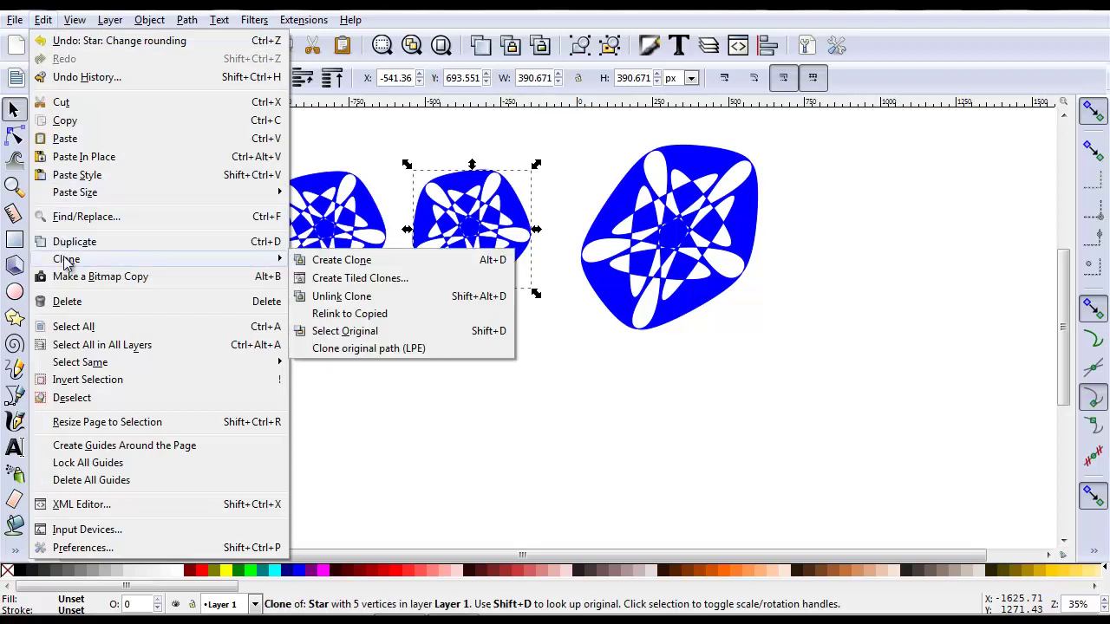
{"action": "left_click", "coordinate": [346, 330]}
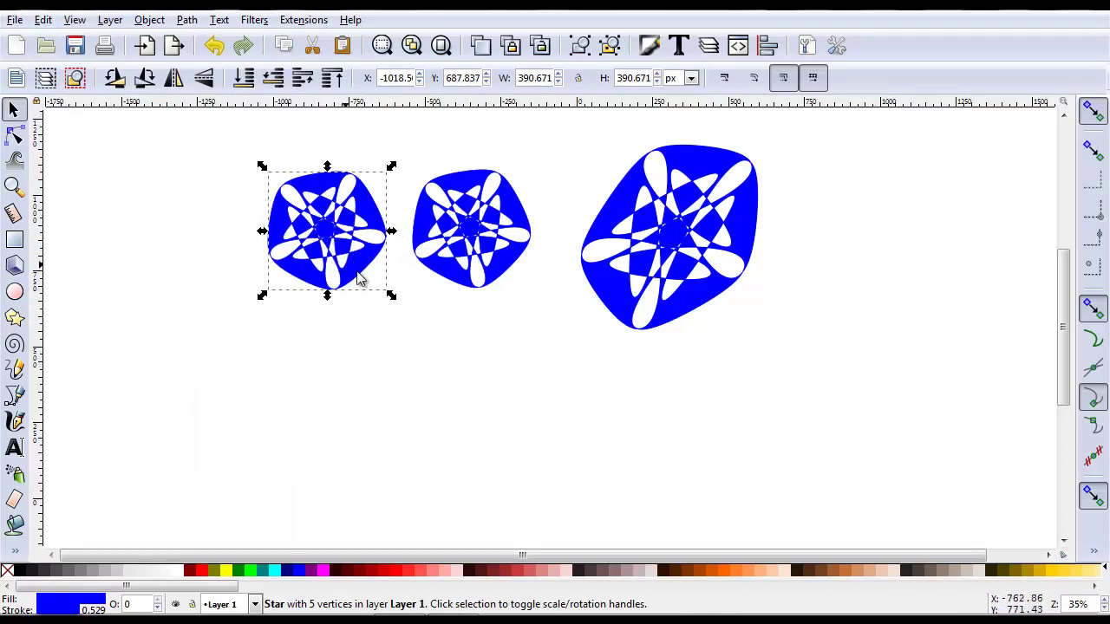
{"action": "left_click", "coordinate": [459, 376]}
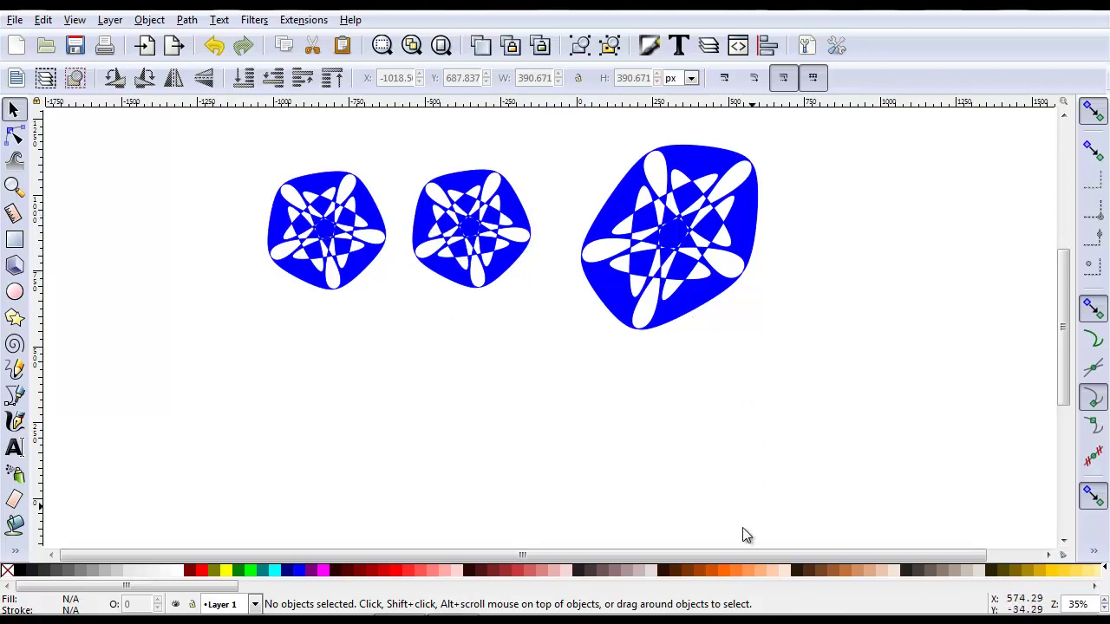
Unlink the large tilted star clone from its original via Edit > Clone
{"action": "left_click", "coordinate": [688, 312]}
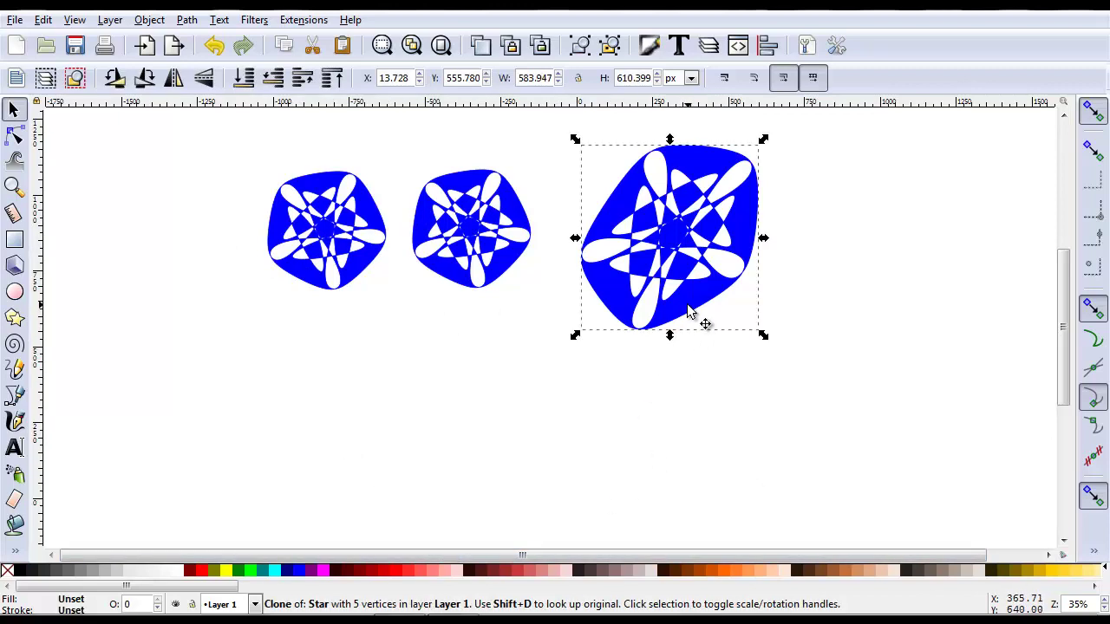
{"action": "left_click", "coordinate": [42, 20]}
{"action": "mouse_move", "coordinate": [66, 259]}
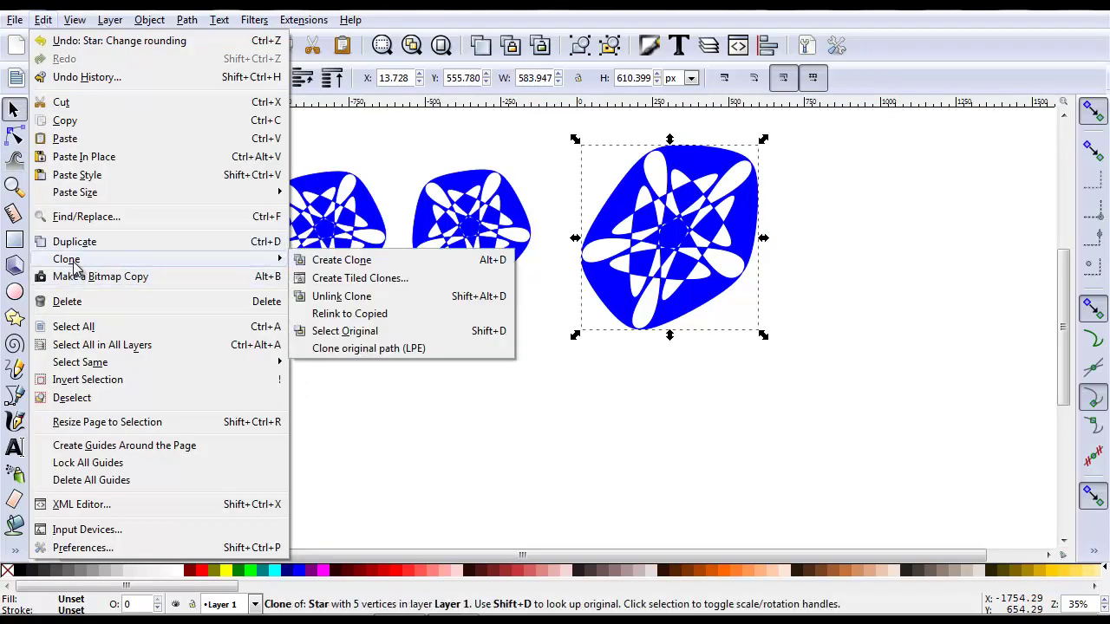
{"action": "left_click", "coordinate": [312, 297]}
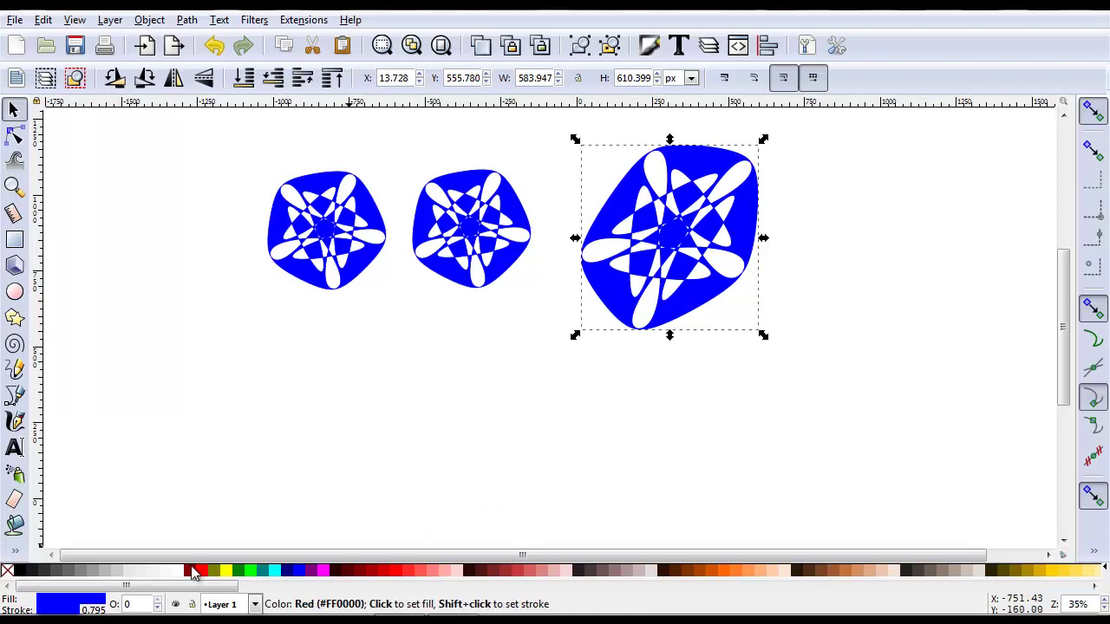
Give the large star a red fill and red outline
{"action": "left_click", "coordinate": [200, 576]}
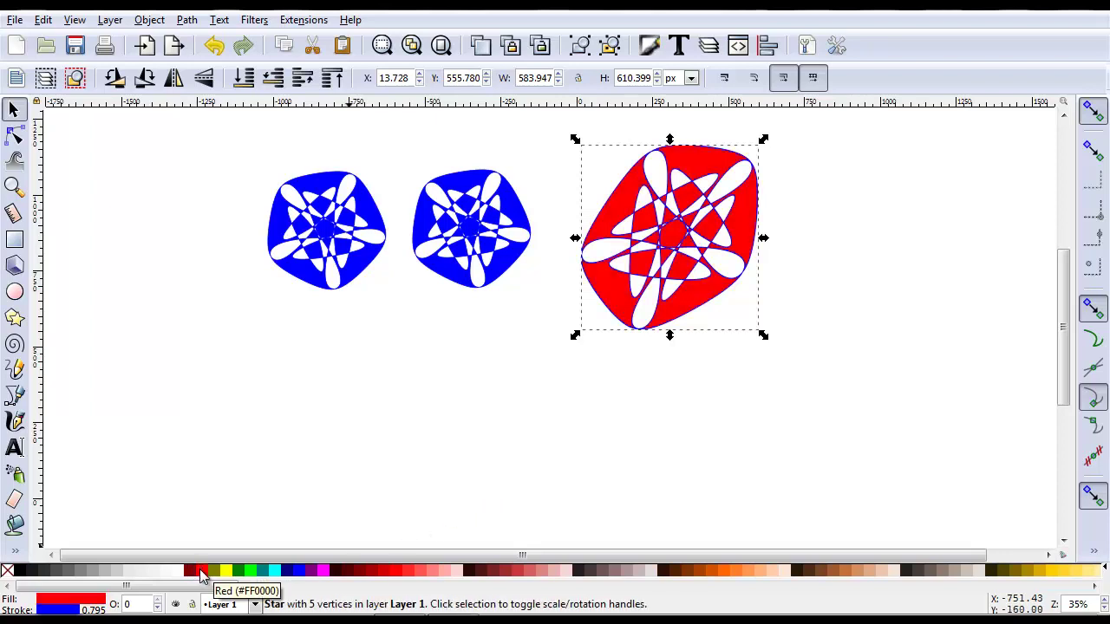
{"action": "key", "text": "shift"}
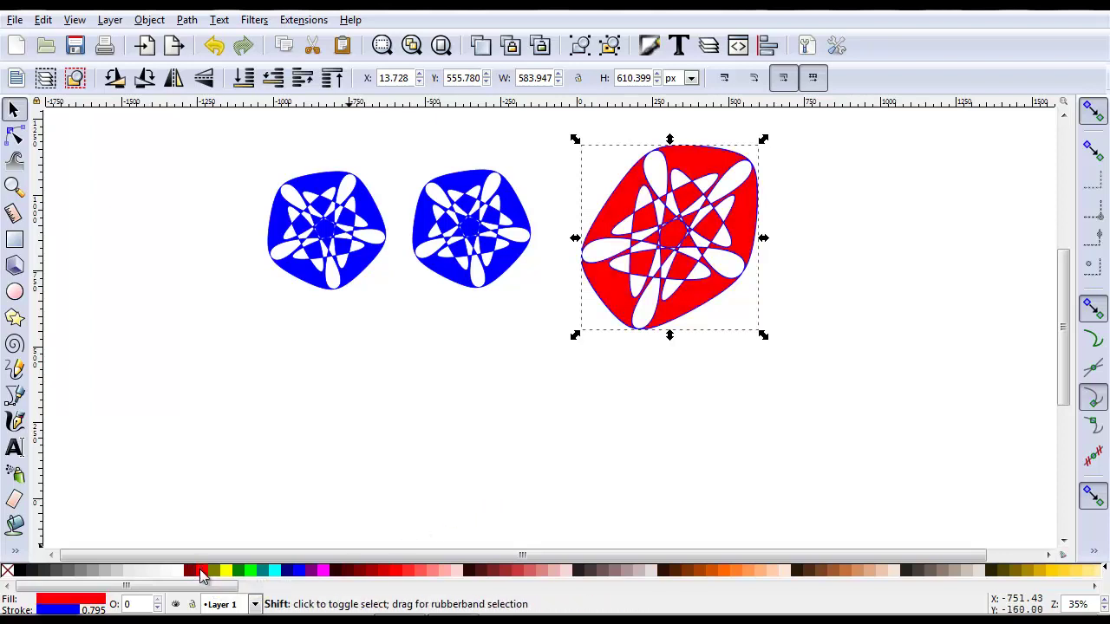
{"action": "left_click", "coordinate": [201, 577], "text": "shift"}
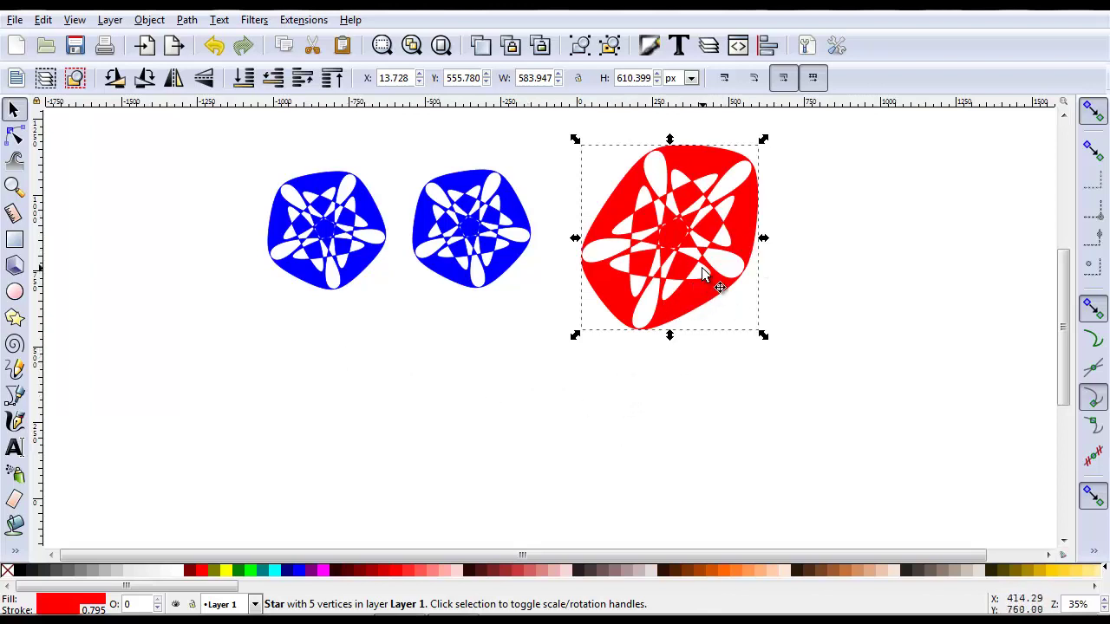
Give the left original star a fuchsia (#FF00FF) outline and fill, then deselect it
{"action": "left_click", "coordinate": [350, 283]}
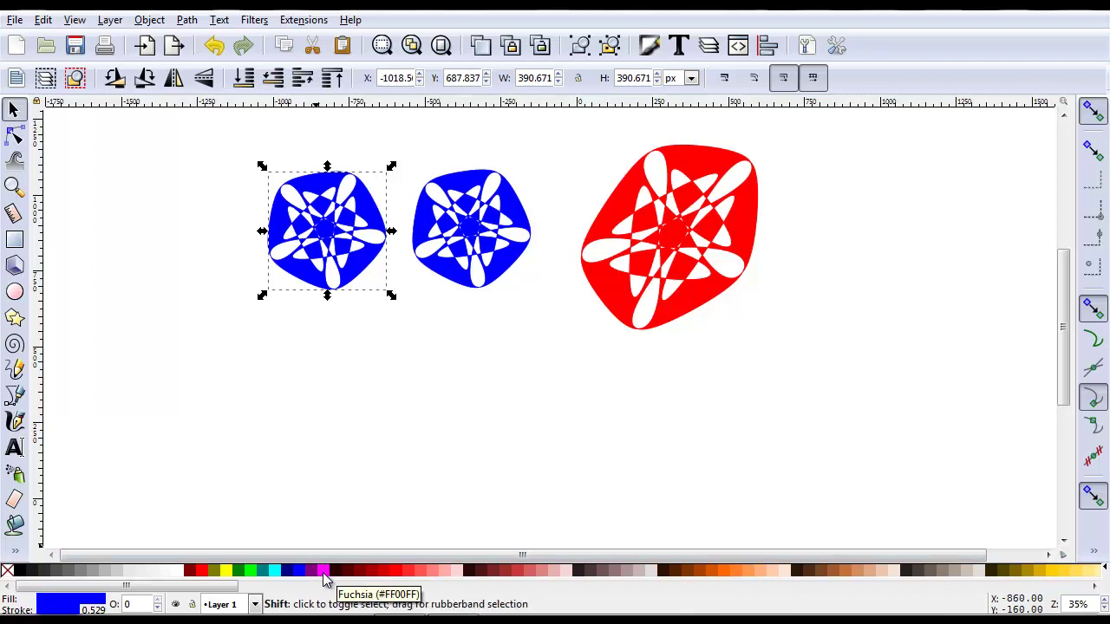
{"action": "left_click", "coordinate": [324, 570], "text": "shift"}
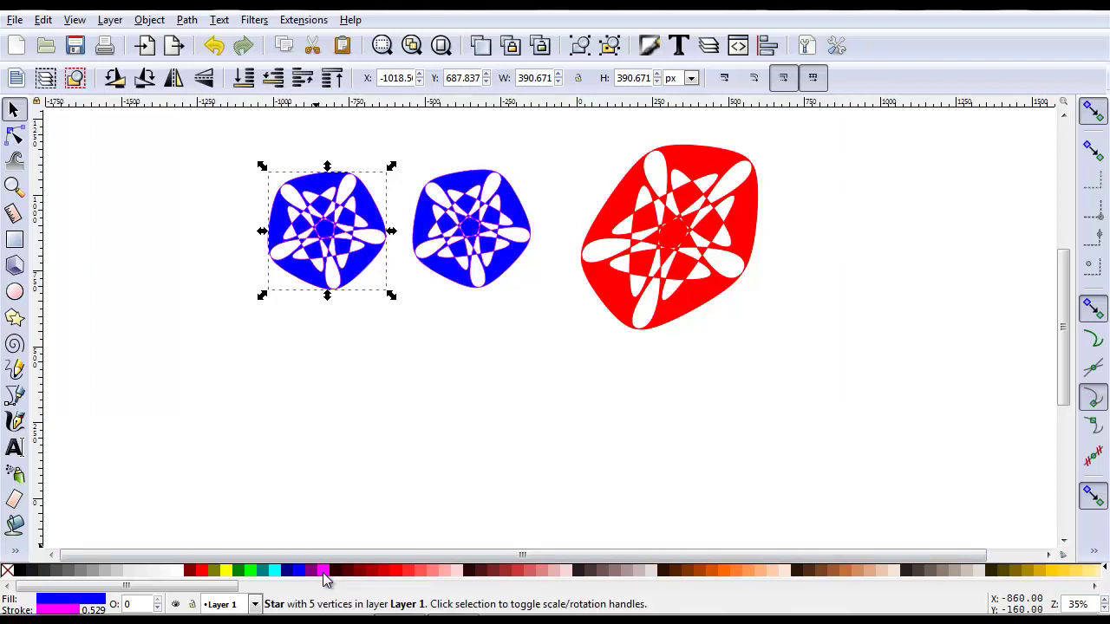
{"action": "left_click", "coordinate": [324, 570]}
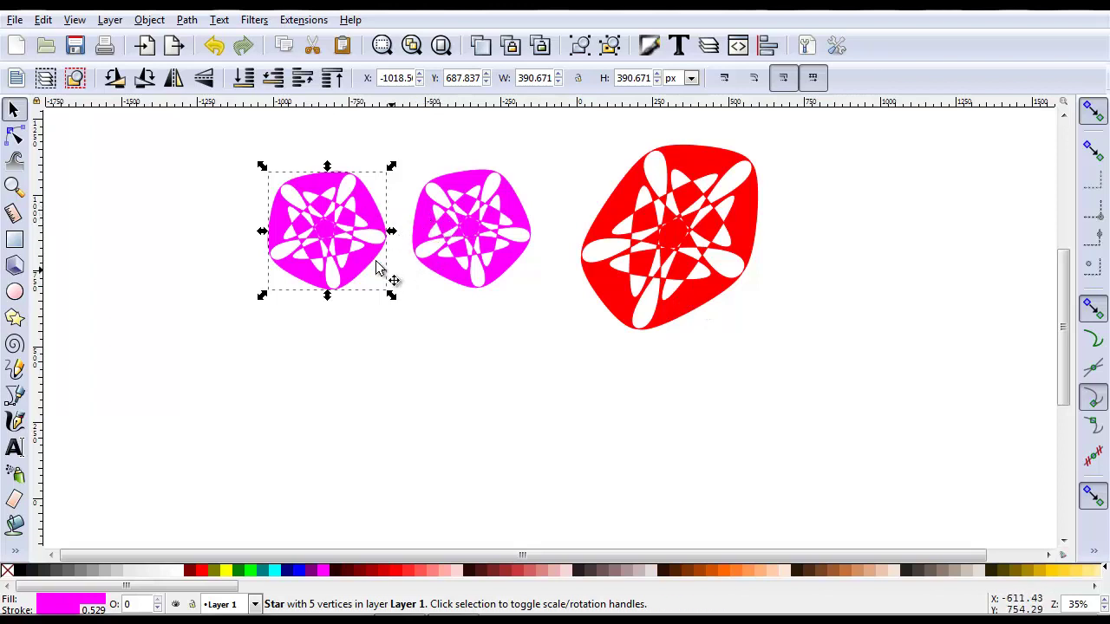
{"action": "left_click", "coordinate": [510, 377]}
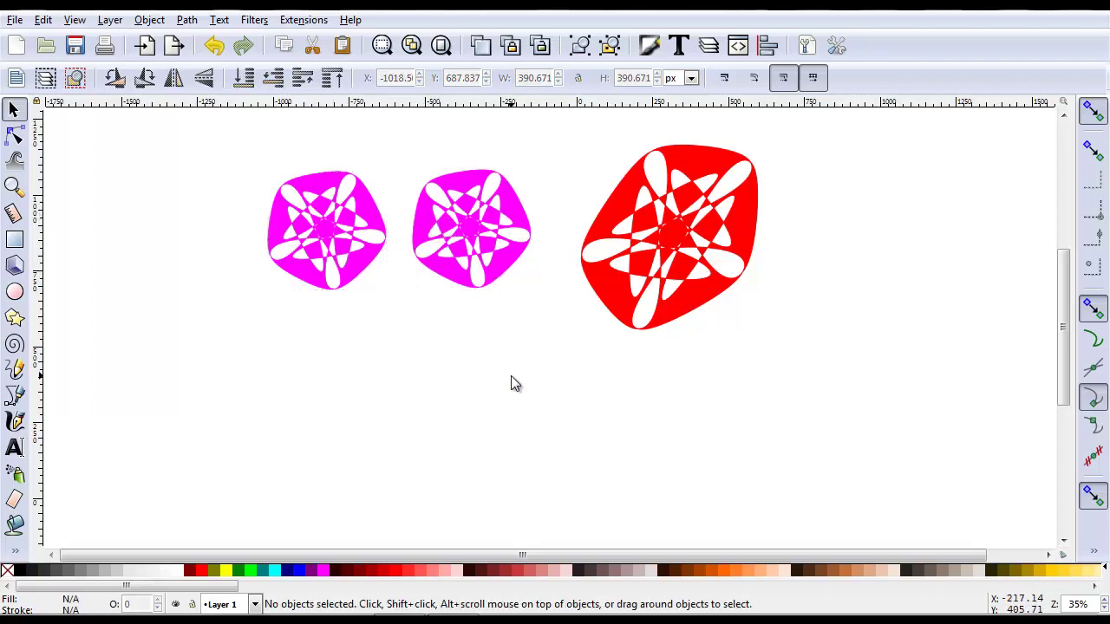